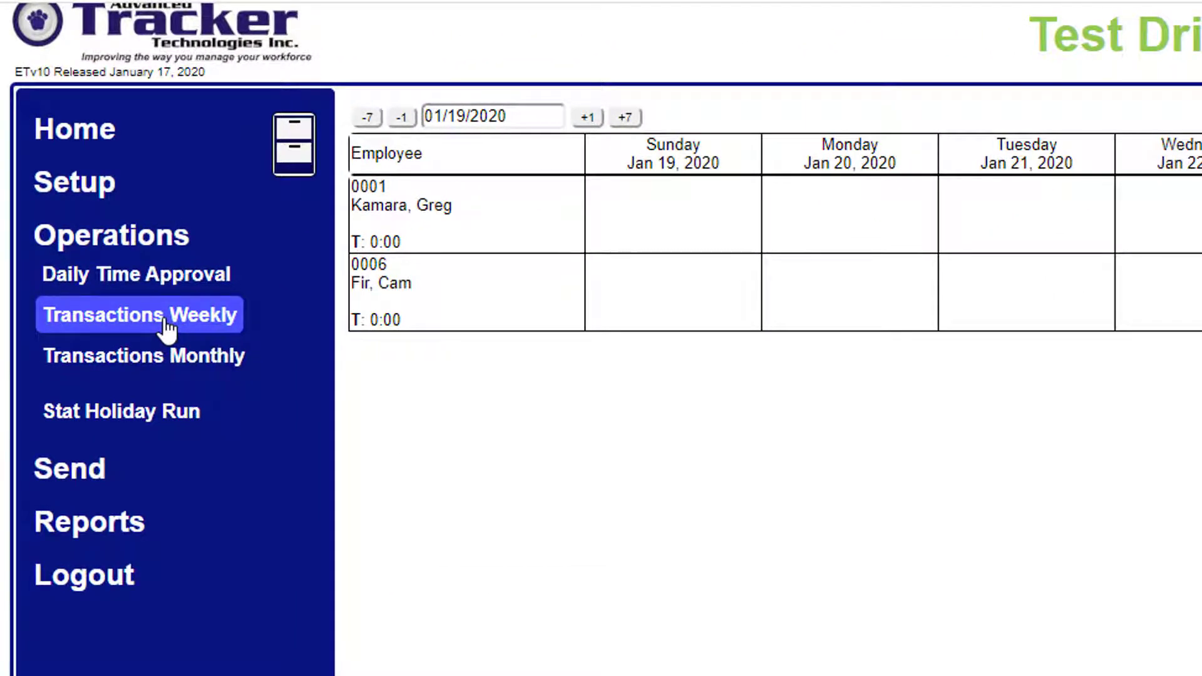
Open the employee filter and remove all employees from the selected list.
left_click(294, 156)
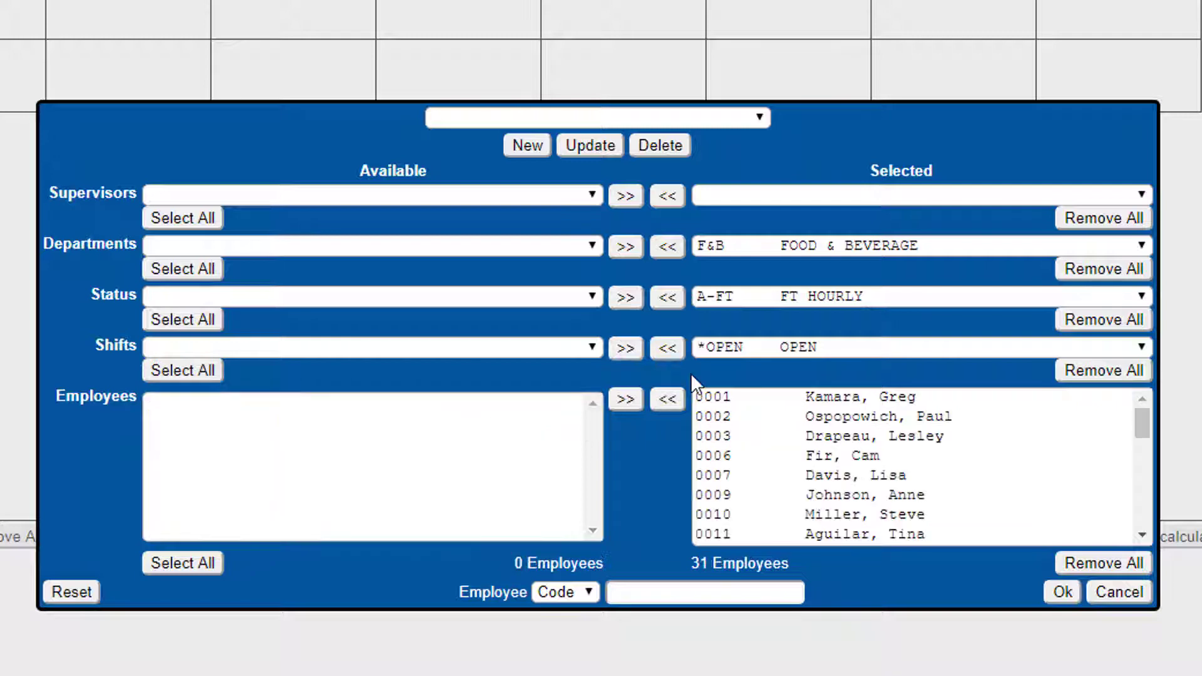
left_click(854, 399)
left_click(855, 417)
scroll(855, 456, "down", 7)
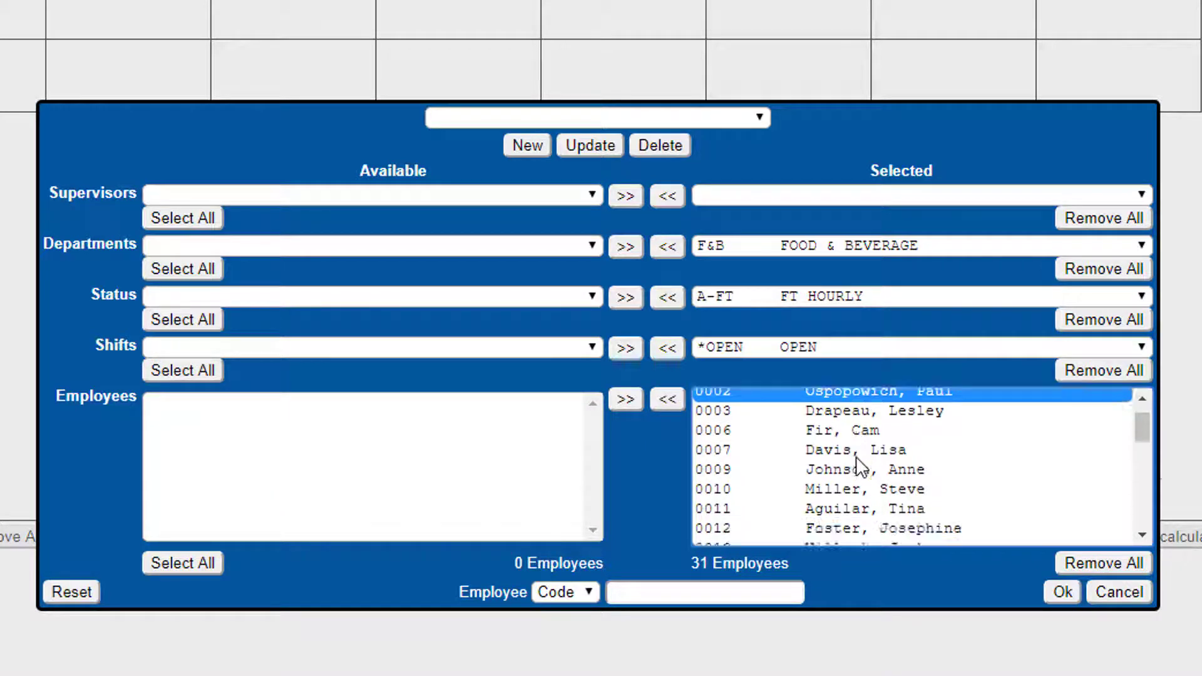
scroll(855, 456, "up", 7)
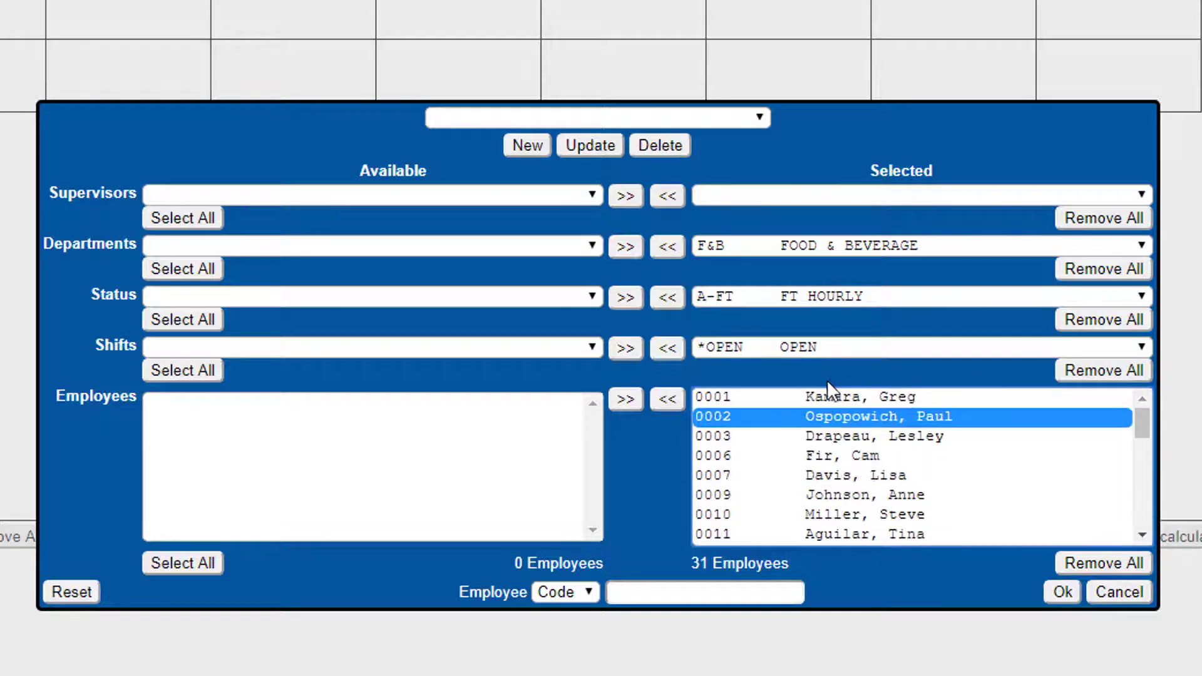
left_click(1098, 564)
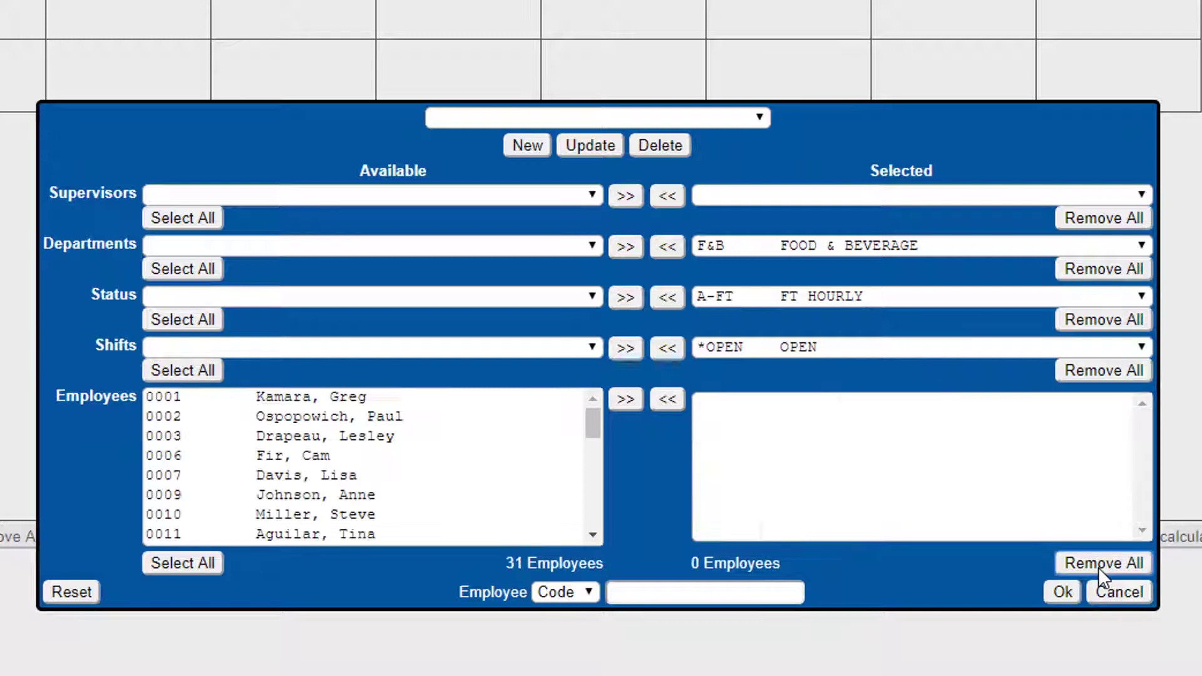
Add the third and fourth available employees to the selection and apply the employee filter.
left_click(342, 436)
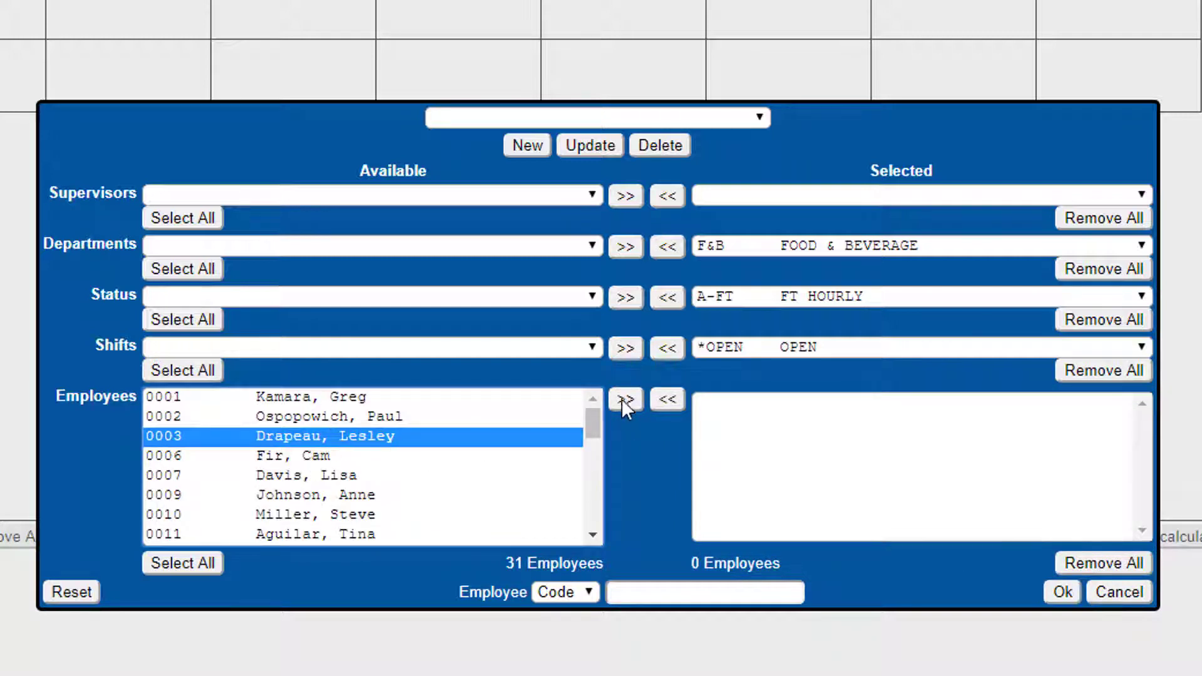
left_click(624, 400)
left_click(319, 437)
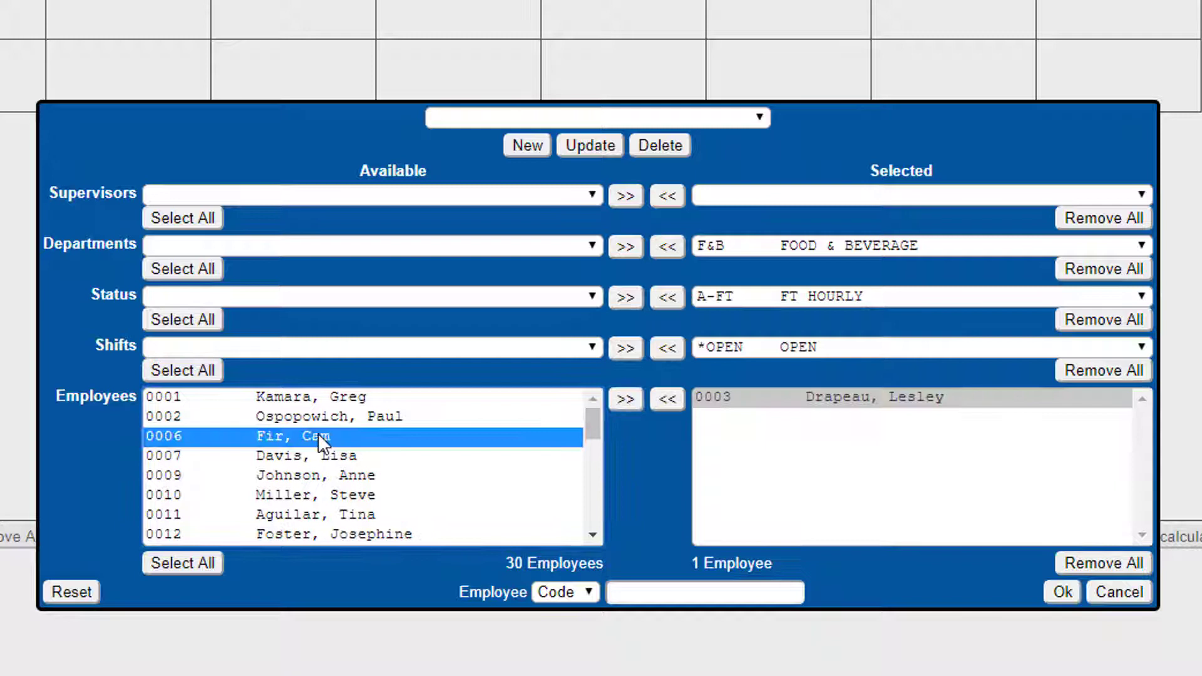
left_click(626, 399)
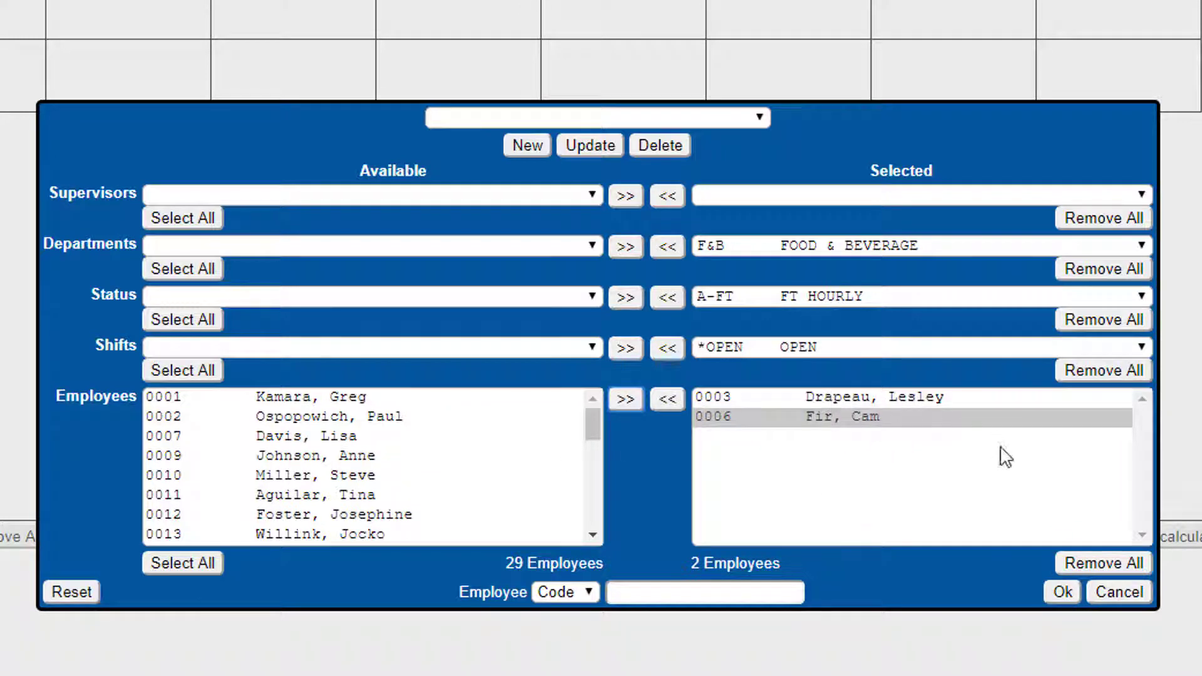
left_click(1061, 592)
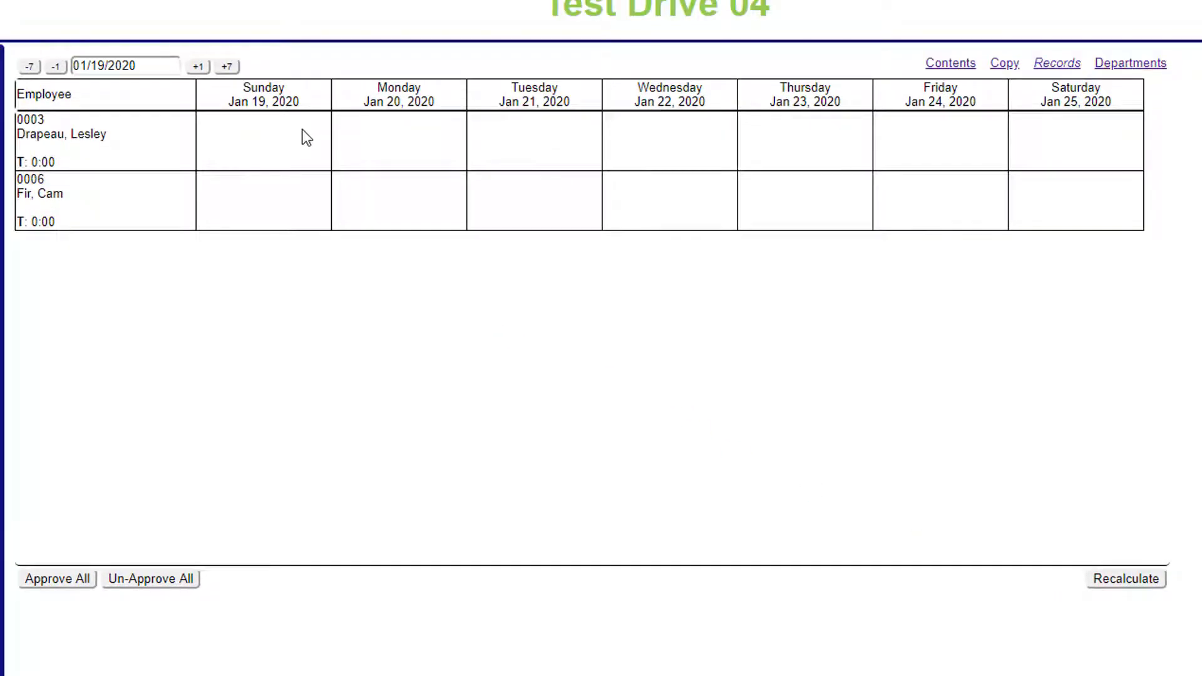
Add a Time record for the first employee on Monday, Jan 20, 2020, using shift 090170 (09:00 - 17:00).
right_click(396, 131)
left_click(436, 221)
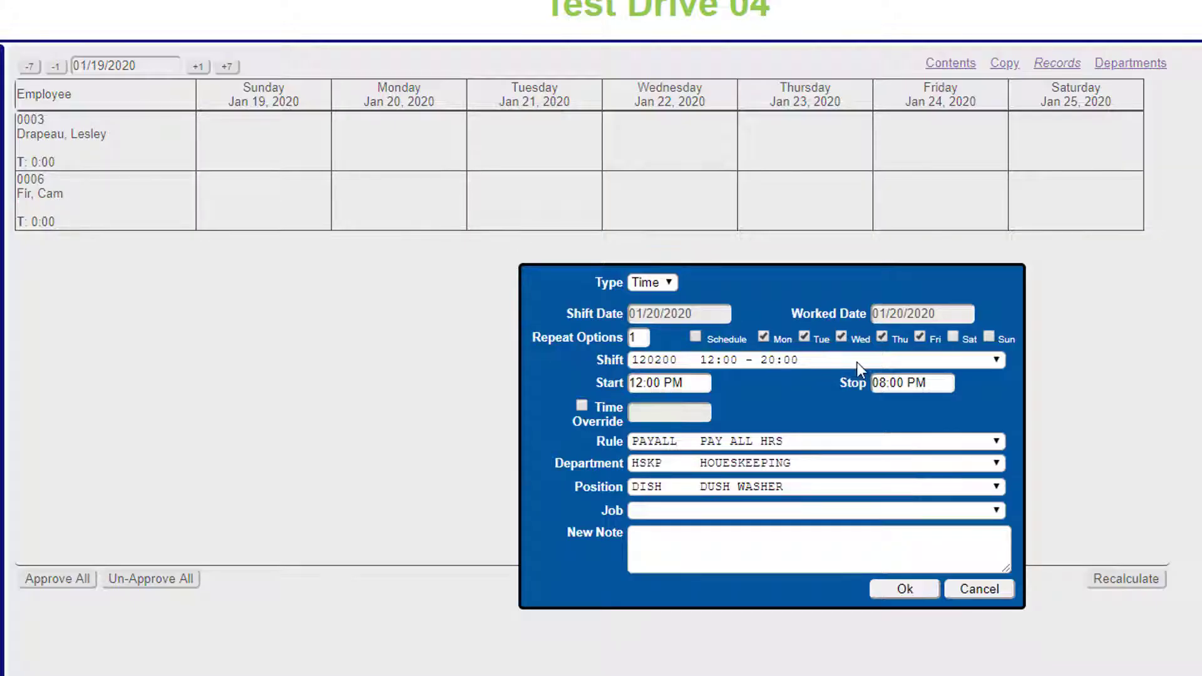
left_click(858, 363)
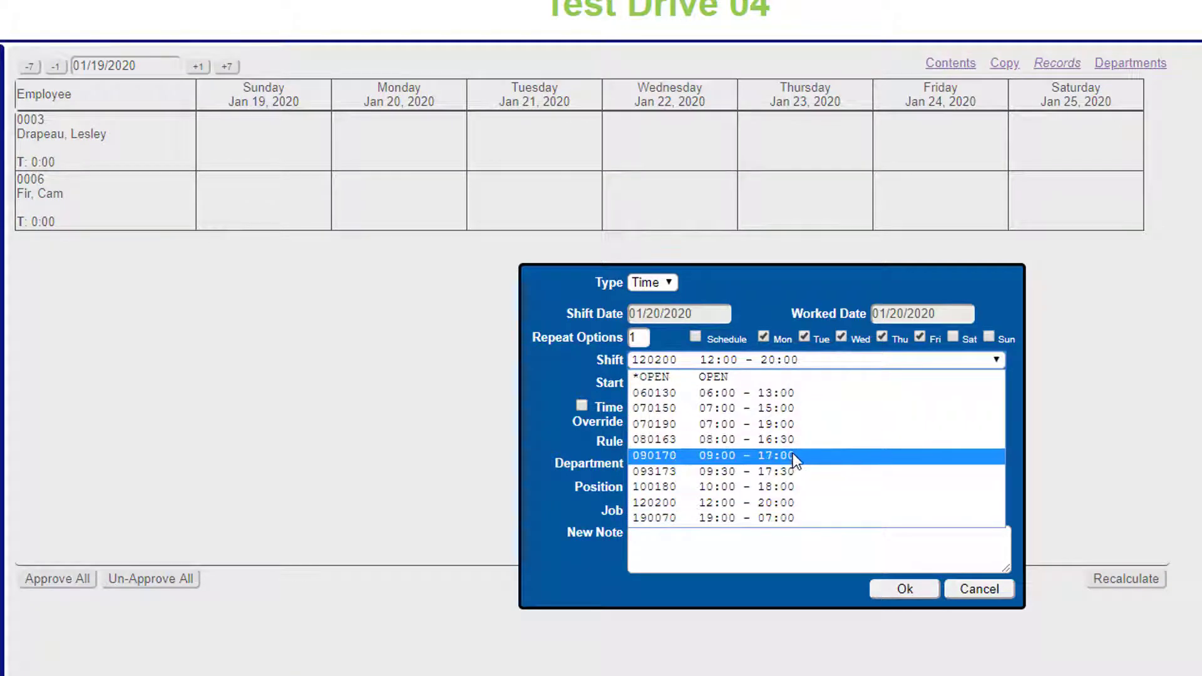
left_click(707, 457)
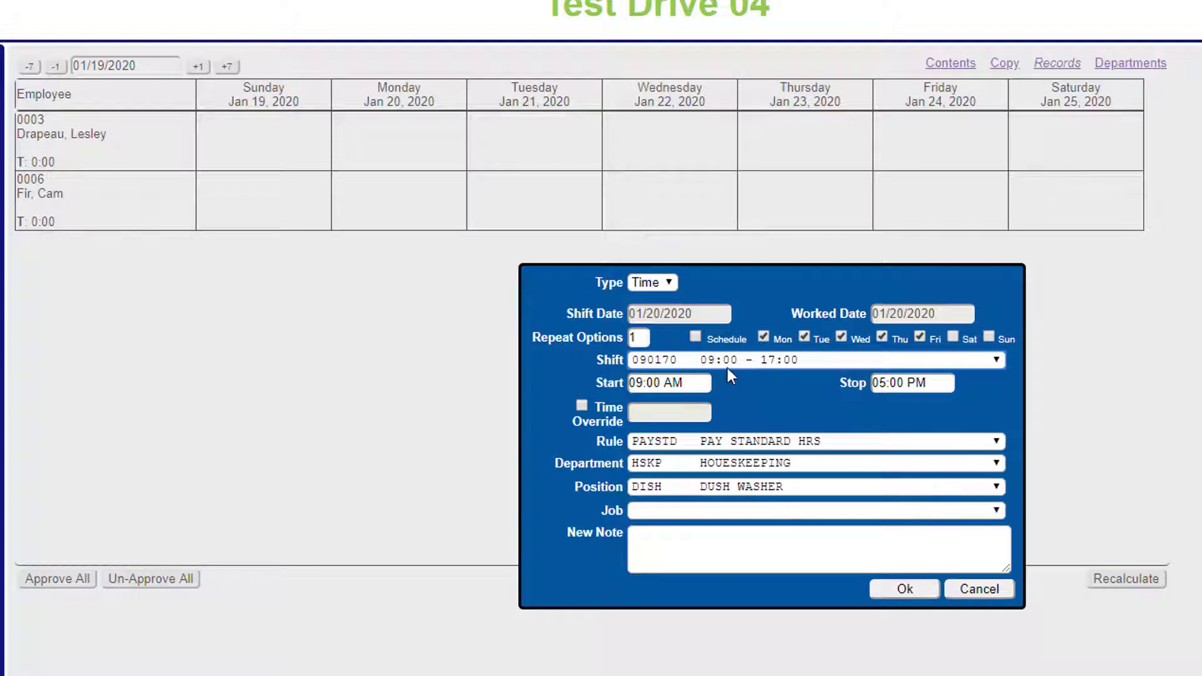
left_click(897, 591)
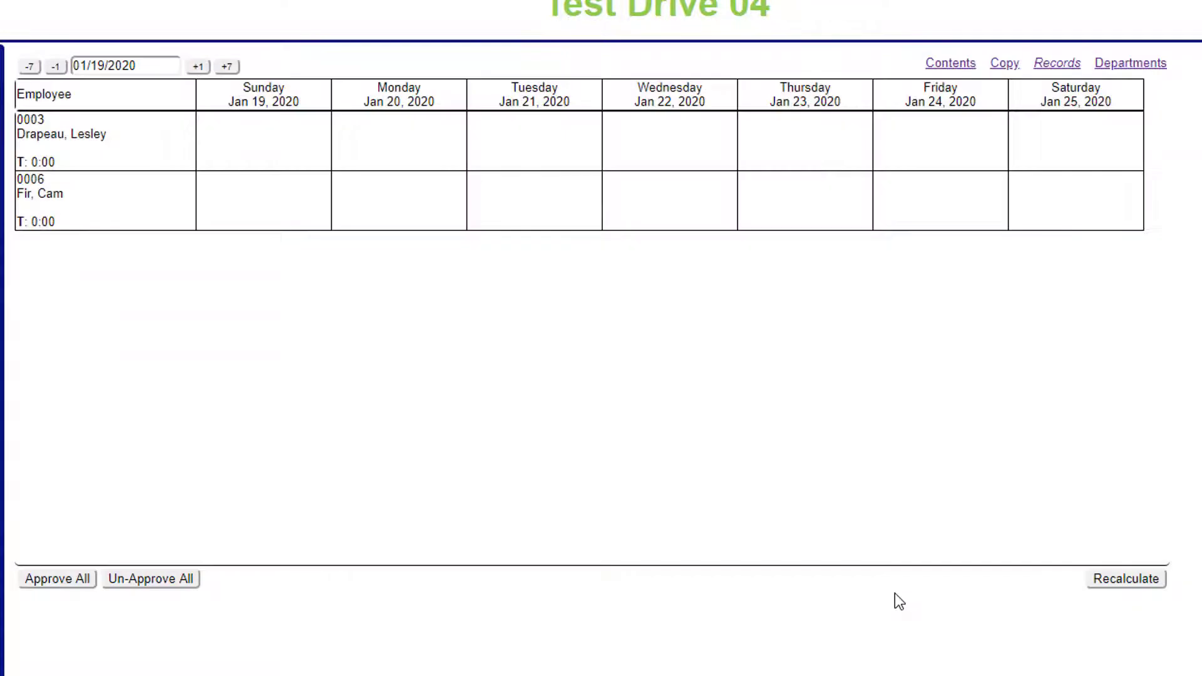
Copy the first employee's Monday time record to Tuesday, Wednesday, Thursday and Friday of the same week.
right_click(422, 133)
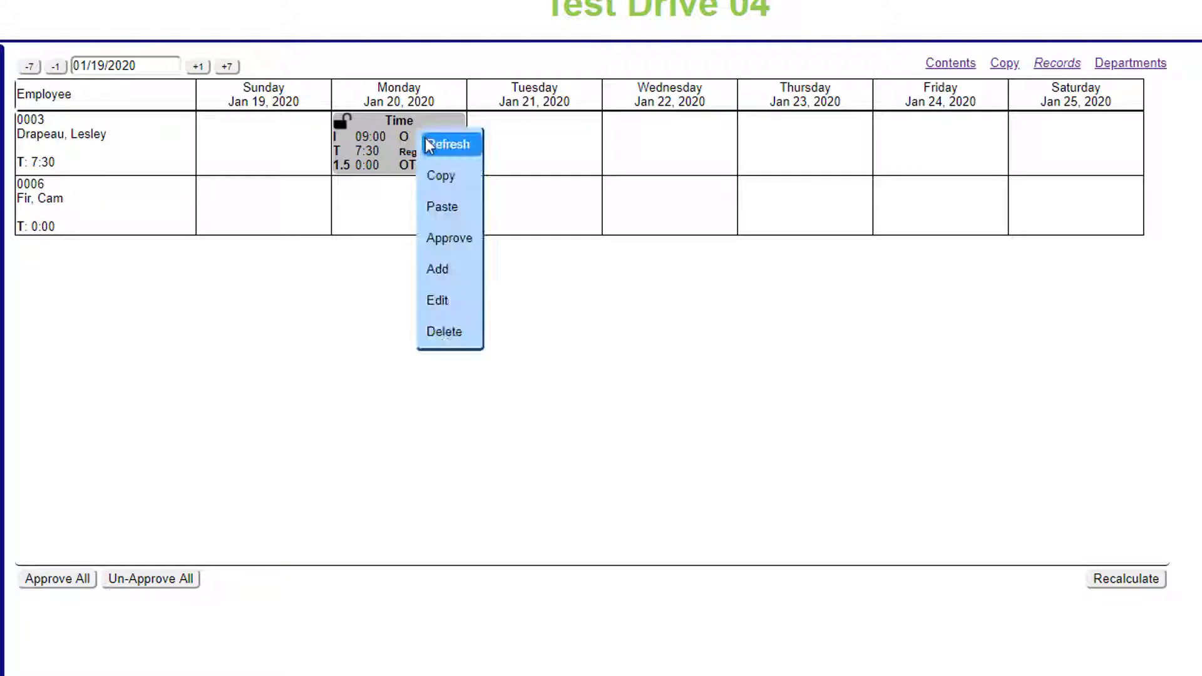
left_click(450, 178)
right_click(558, 133)
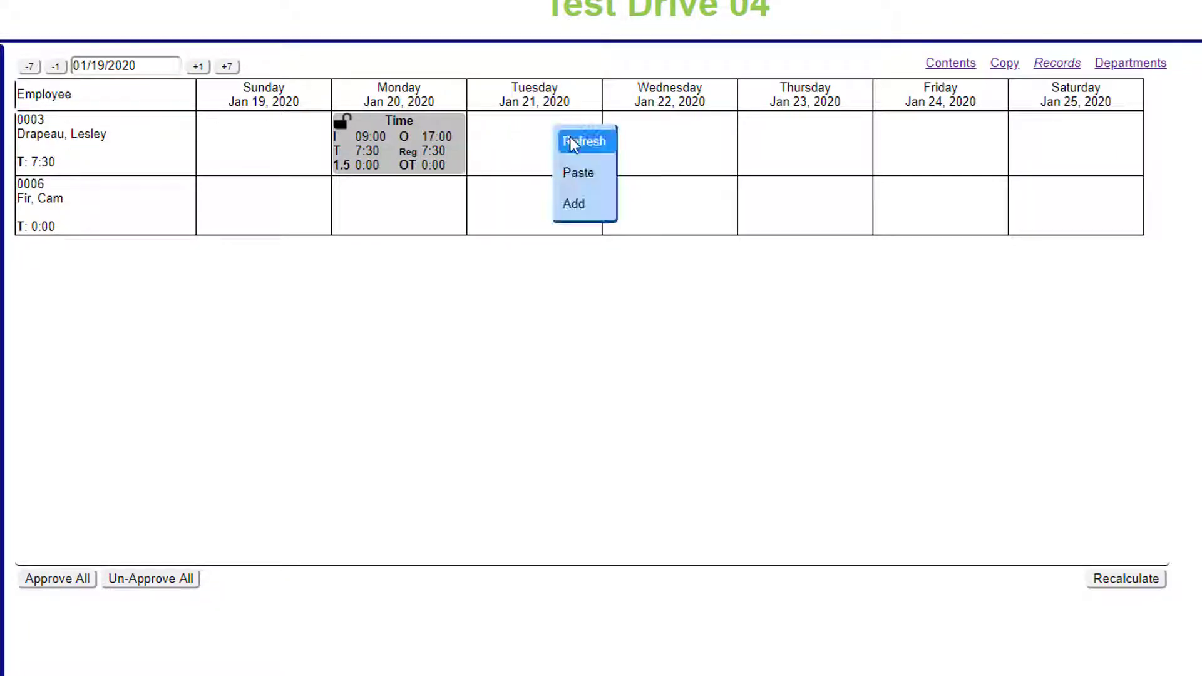
left_click(584, 182)
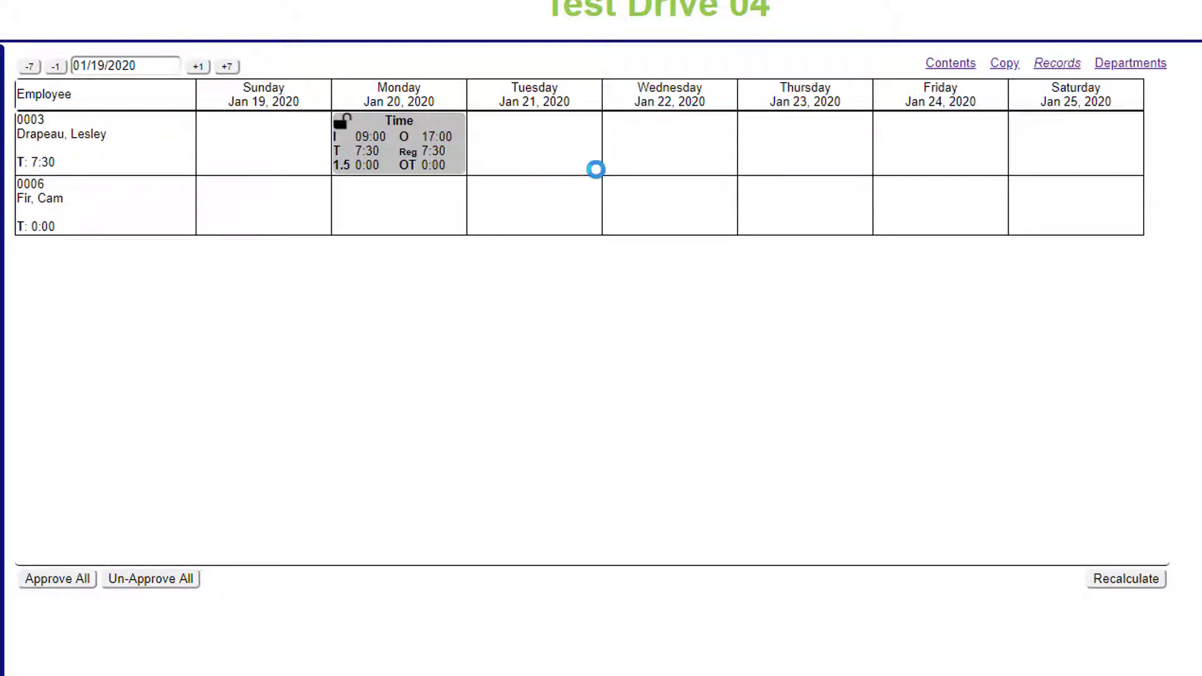
right_click(689, 135)
left_click(710, 178)
right_click(809, 134)
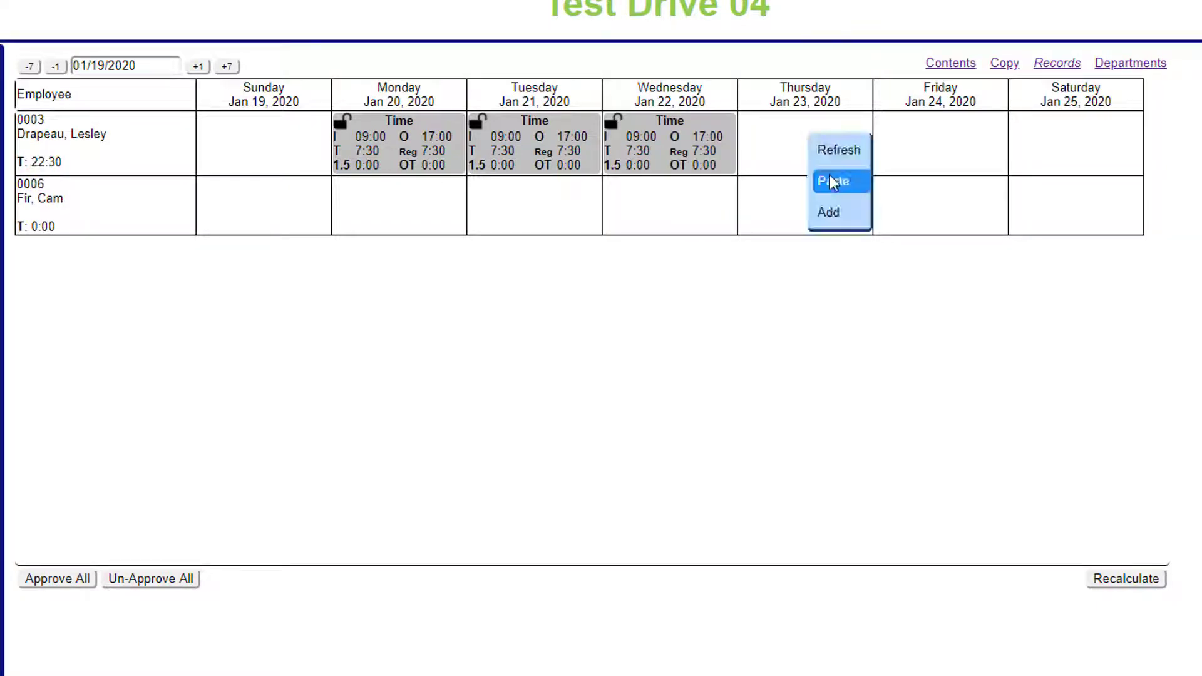
left_click(828, 174)
right_click(938, 142)
left_click(979, 183)
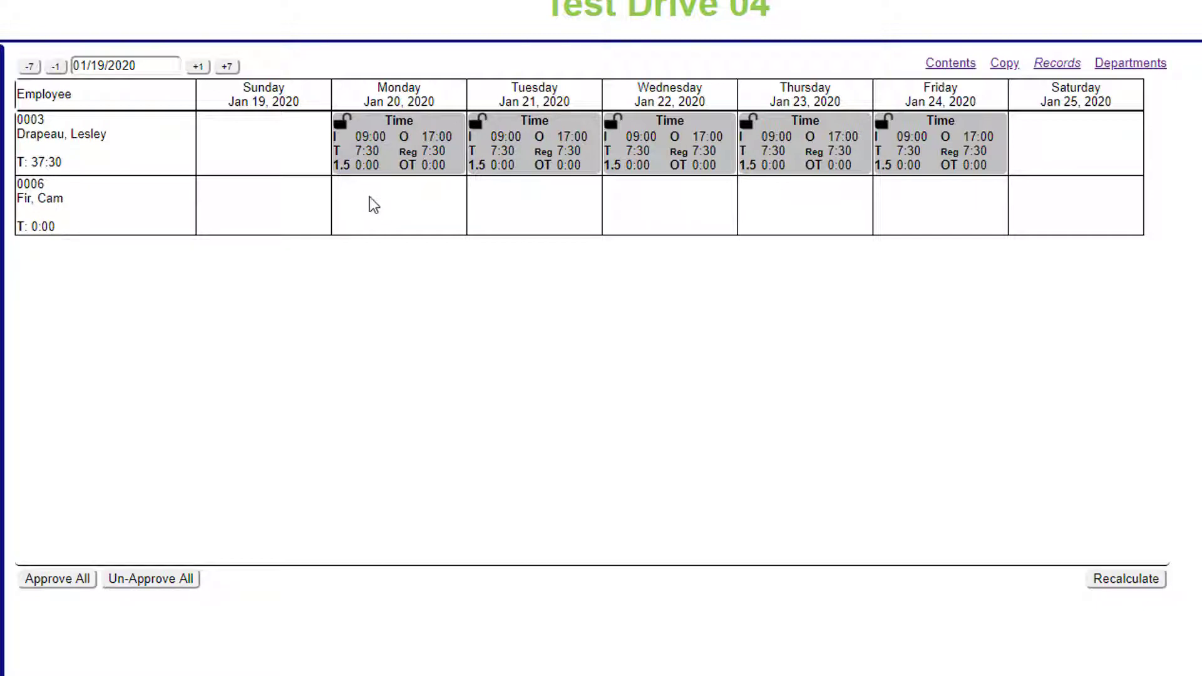
Copy the first employee's whole week and paste it onto the second employee.
left_click(153, 148)
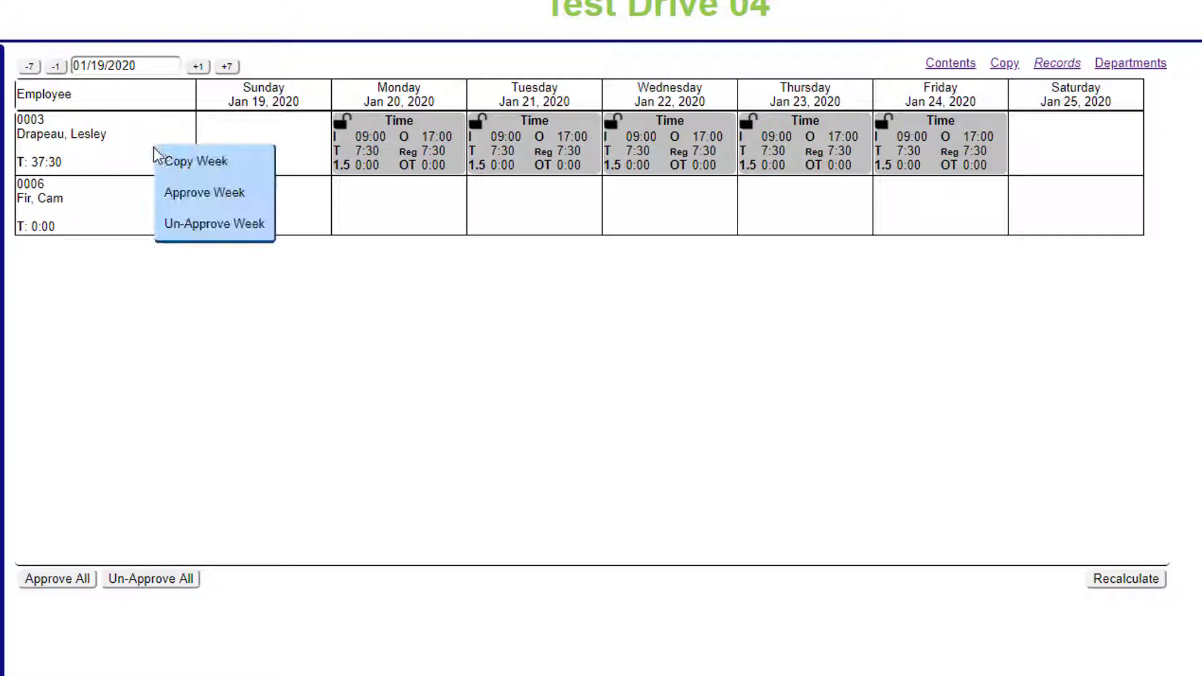
left_click(195, 160)
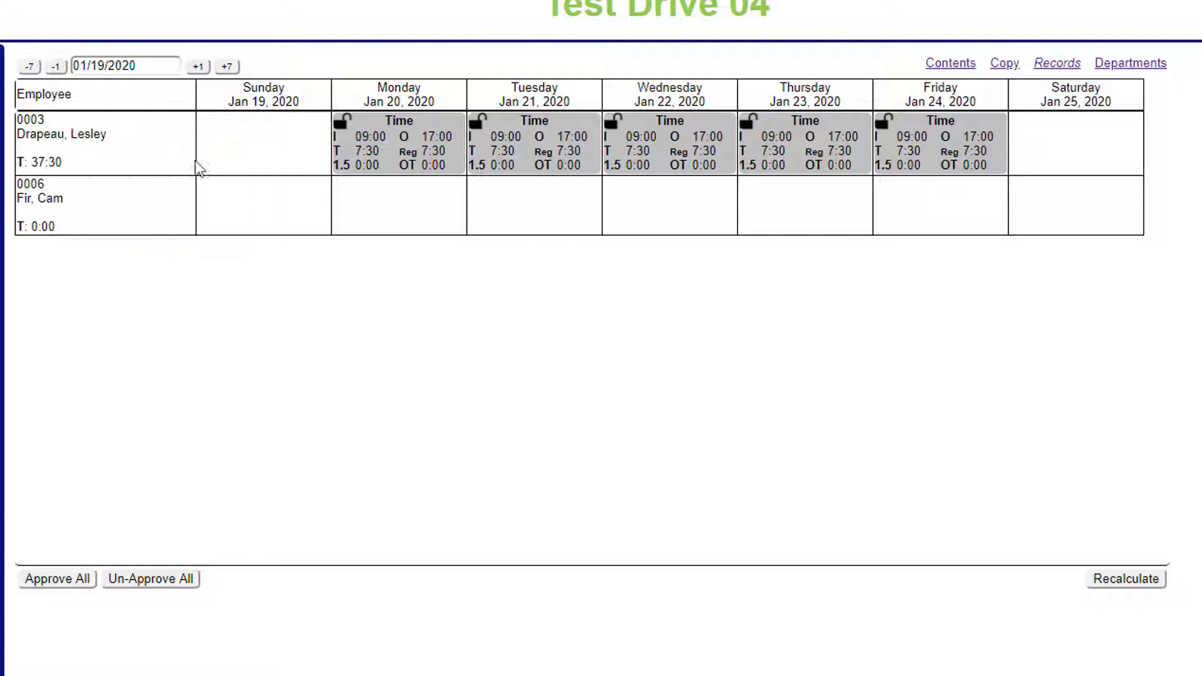
left_click(126, 212)
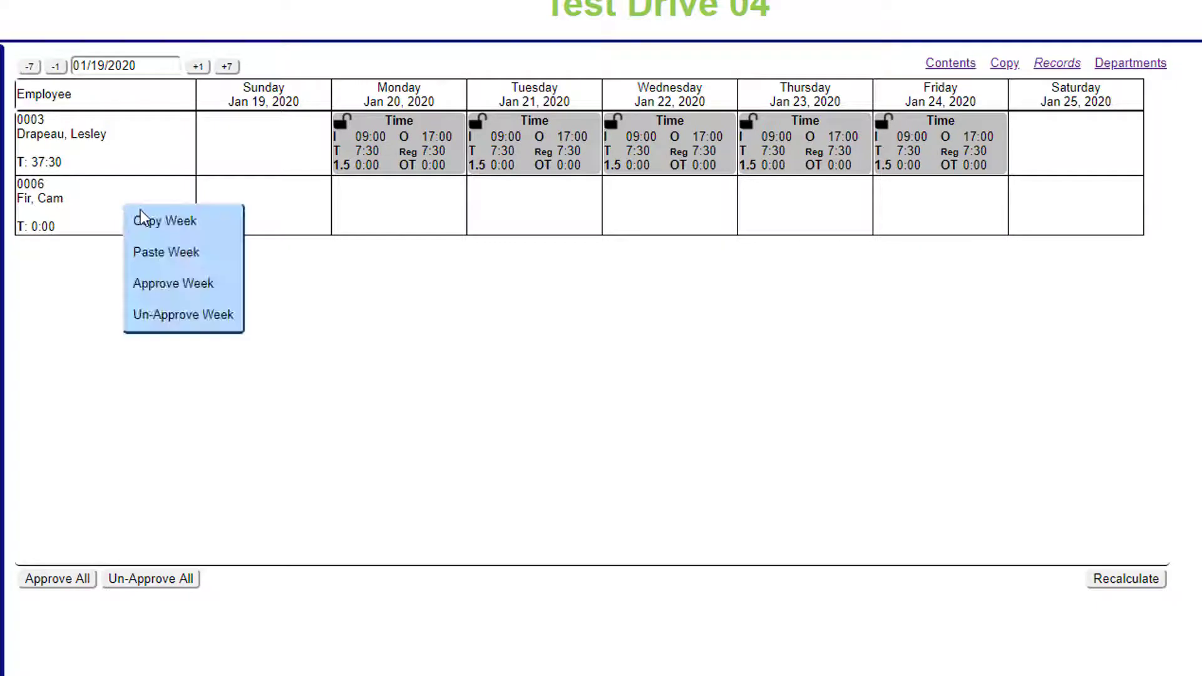
left_click(159, 252)
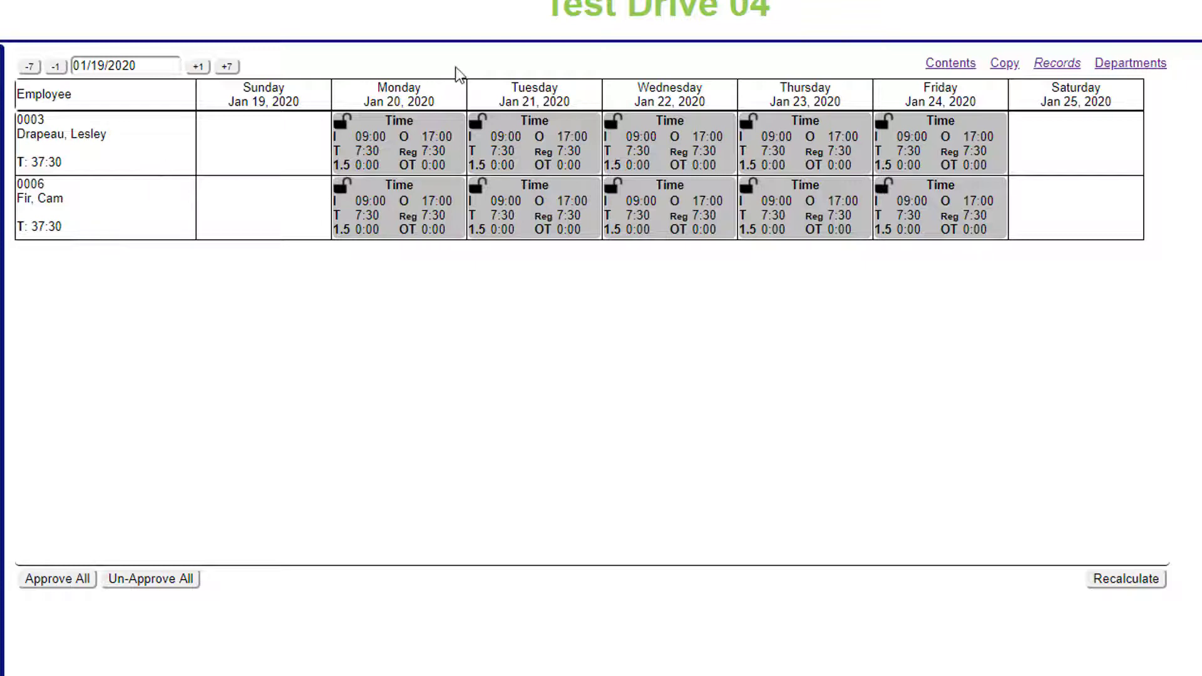
Copy the Time records of the week from 01/19/2020 to destination 01/26/2020, with the Overwrite action repeated for 52 weeks.
left_click(1009, 64)
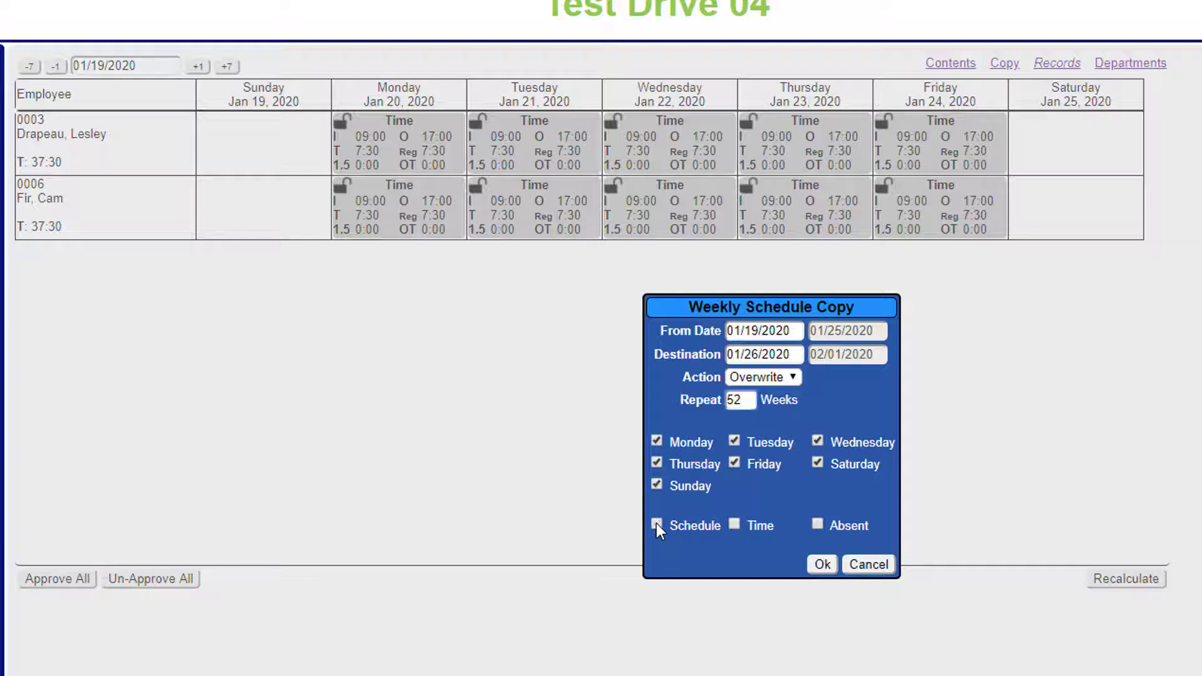
left_click(738, 525)
left_click(823, 566)
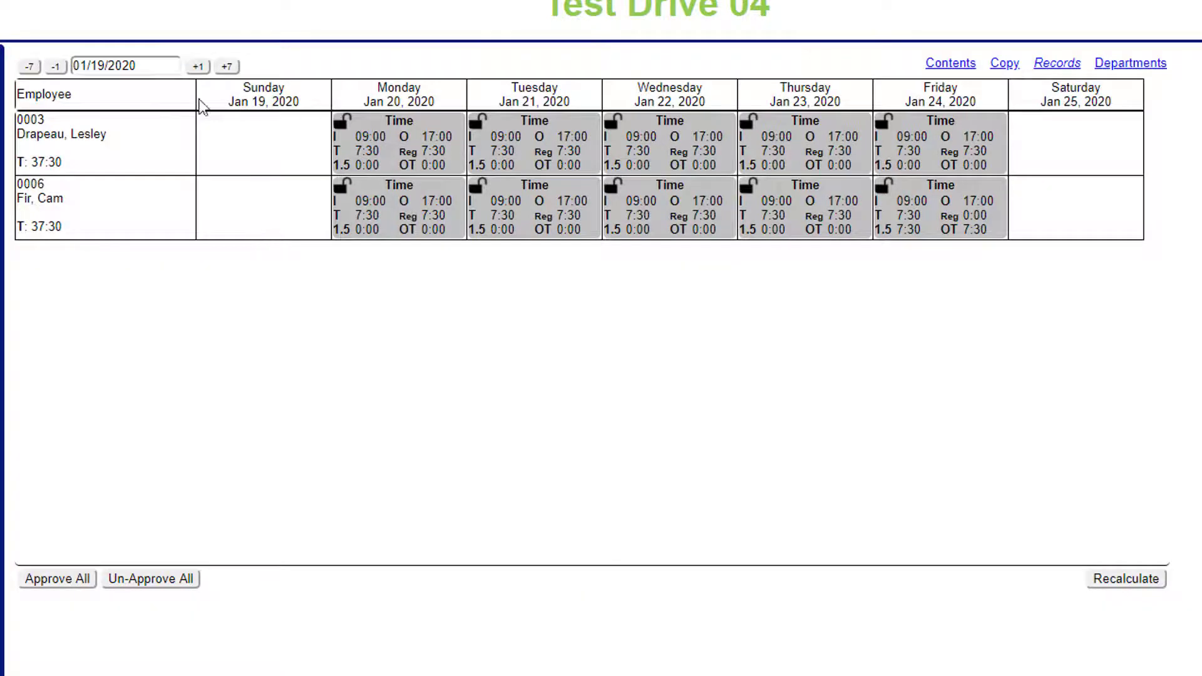
Display the week starting 03/16/2020 to check the copied time records.
left_click(138, 66)
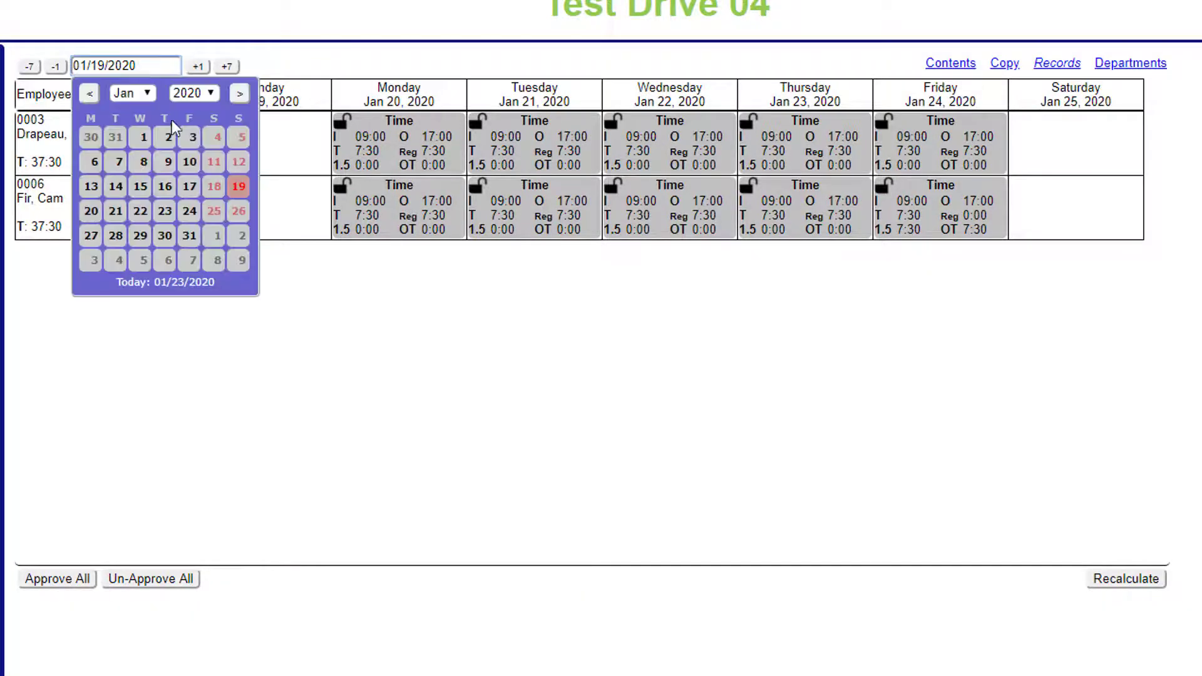
left_click(239, 94)
left_click(239, 93)
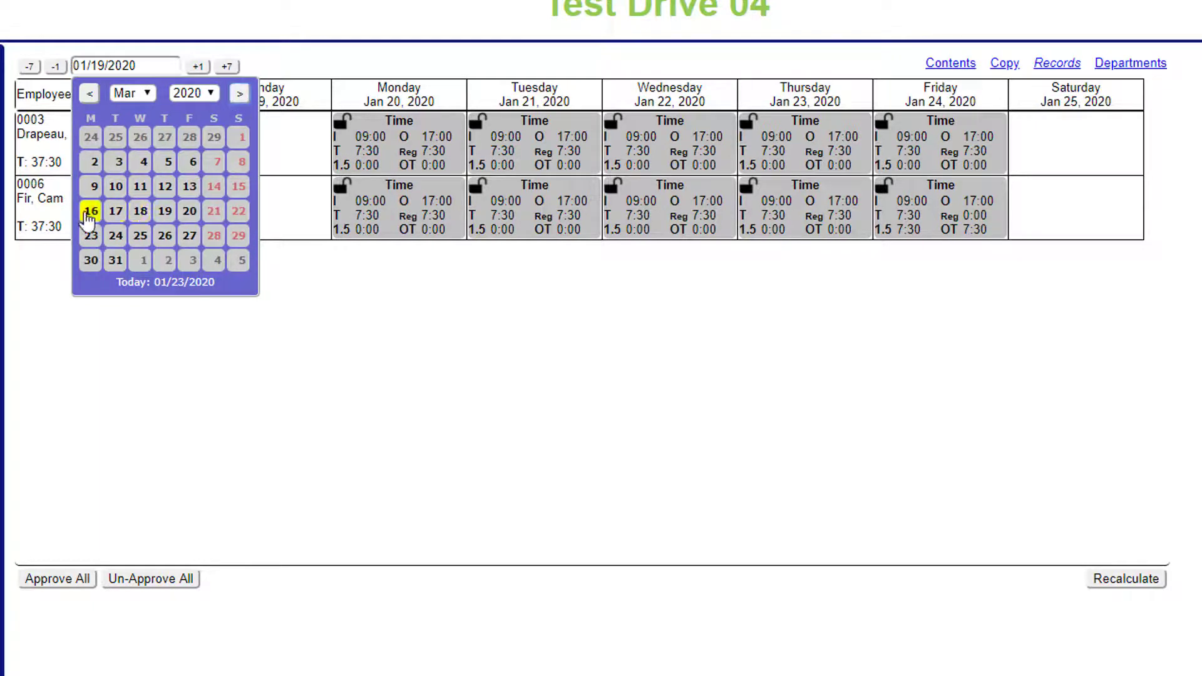
left_click(91, 211)
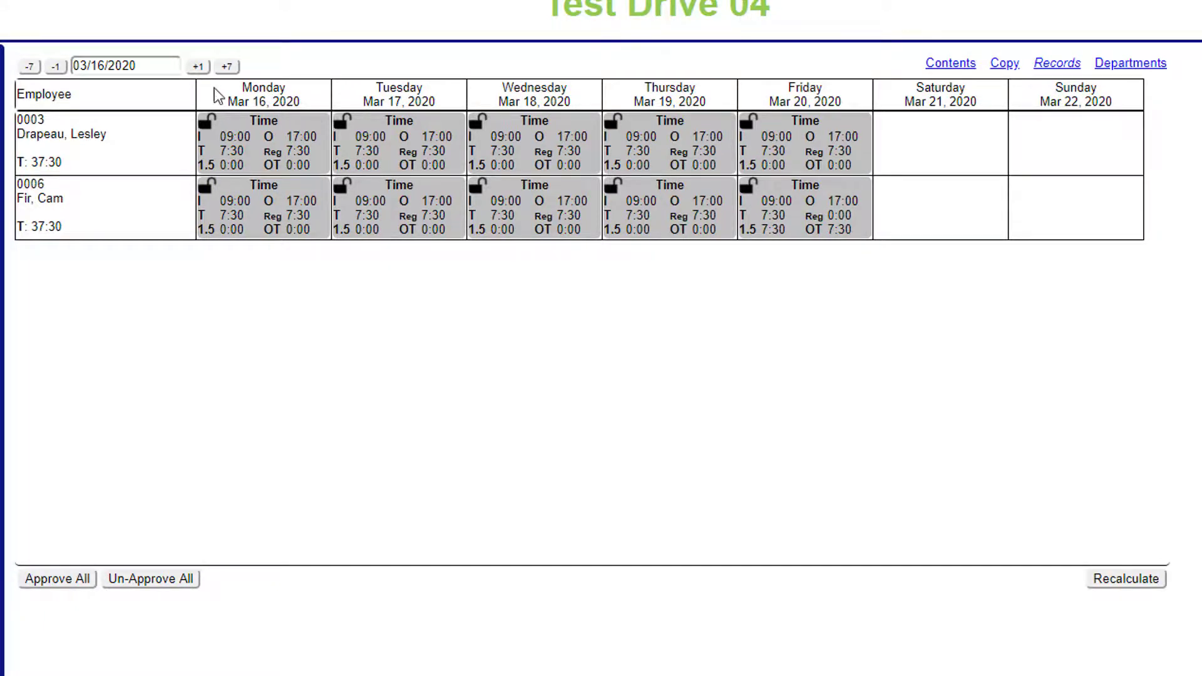
Switch the weekly transactions to the June 2020 week that contains Monday, June 22.
left_click(131, 66)
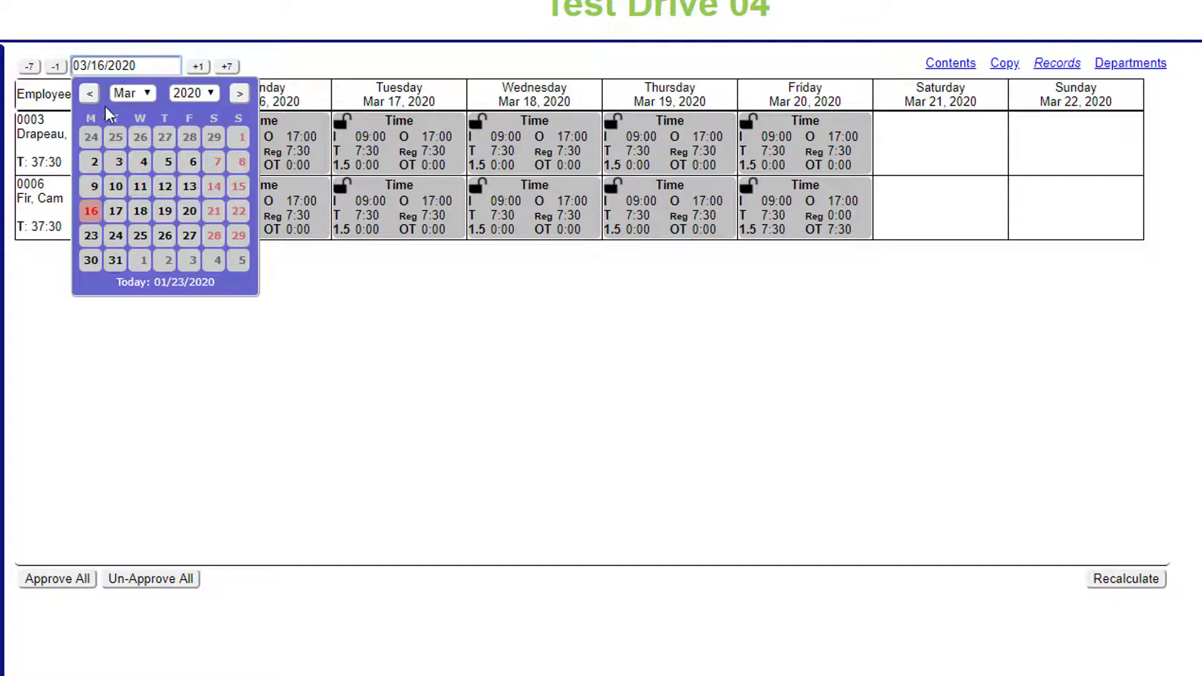
left_click(149, 95)
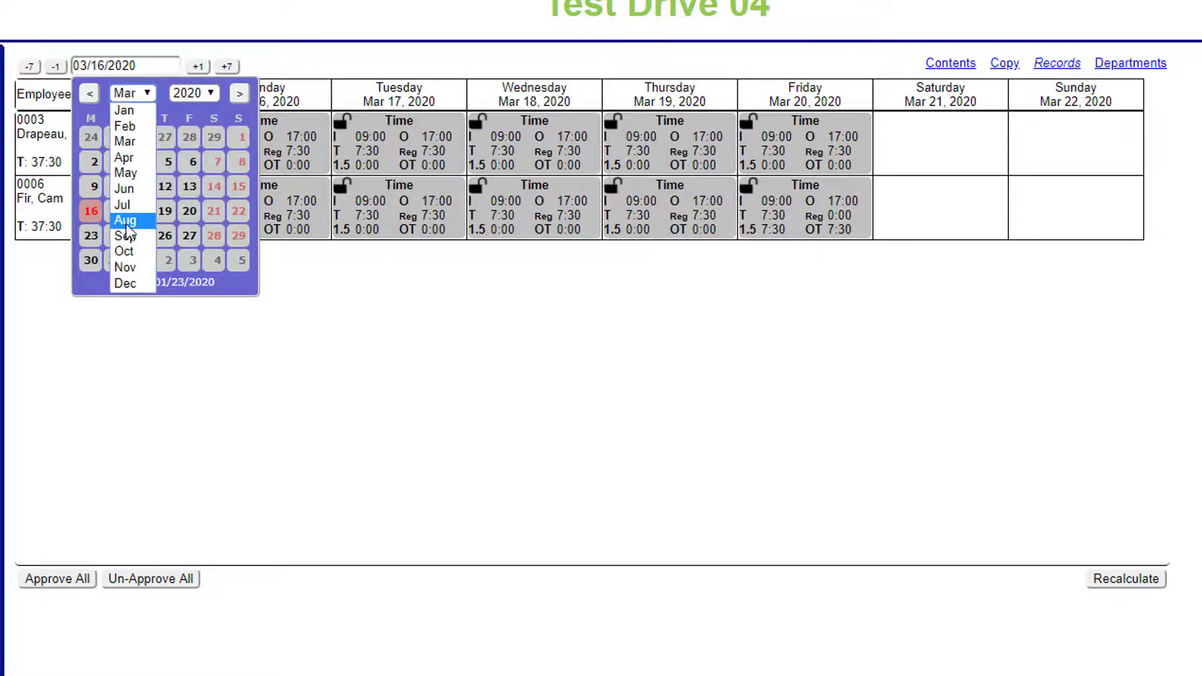
left_click(128, 189)
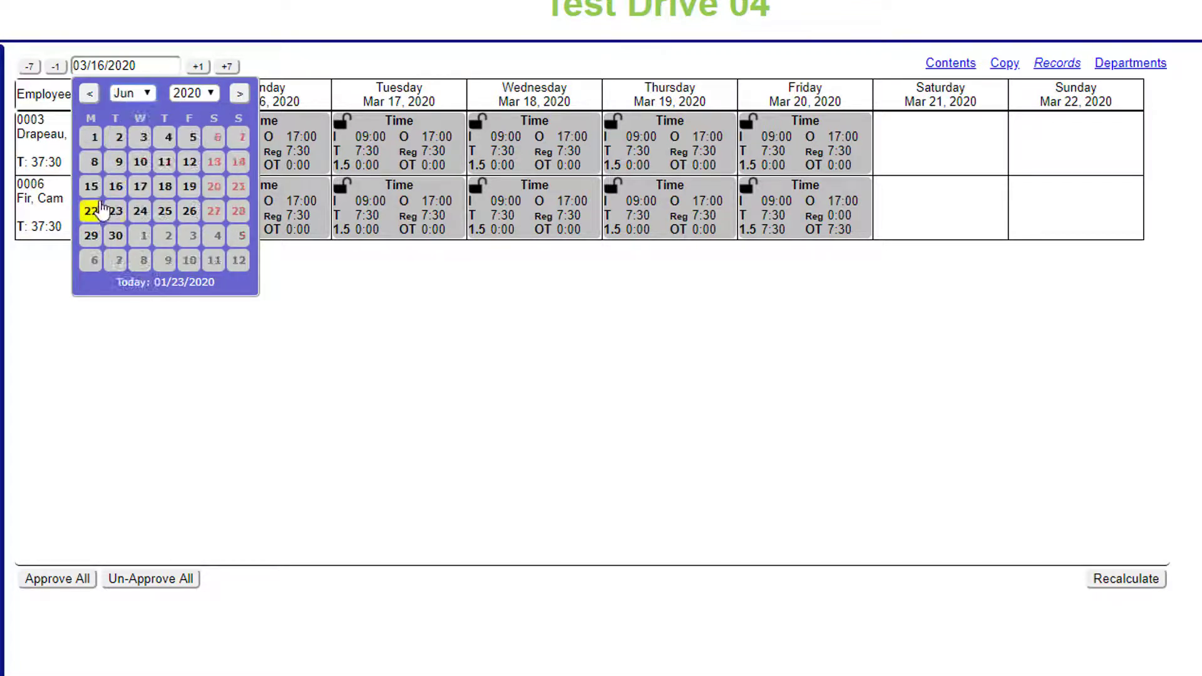
left_click(93, 211)
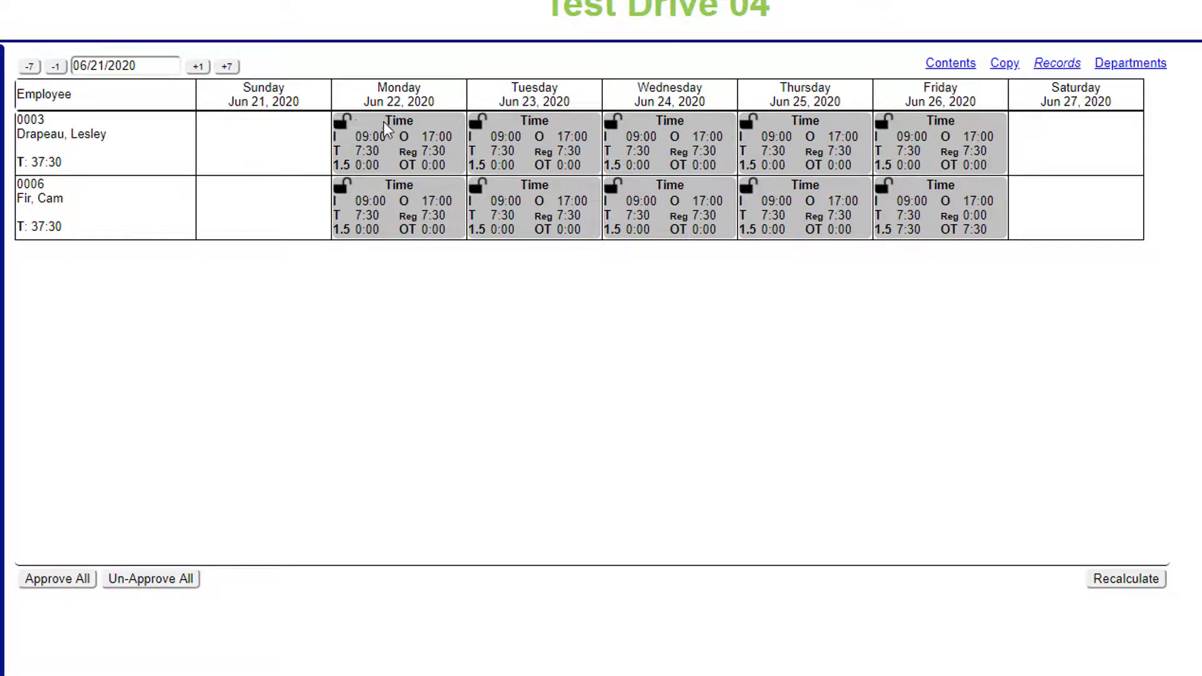
Set the stop time of the first employee's Monday, June 22 time record to 05:30 PM.
right_click(431, 145)
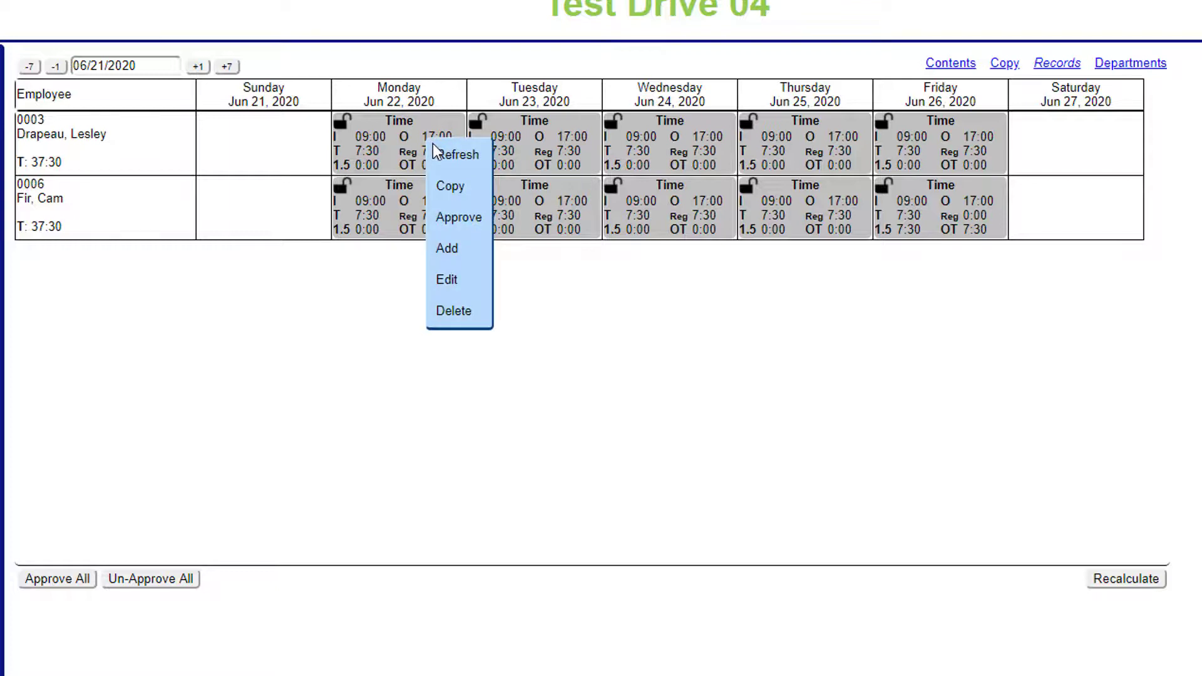
left_click(448, 279)
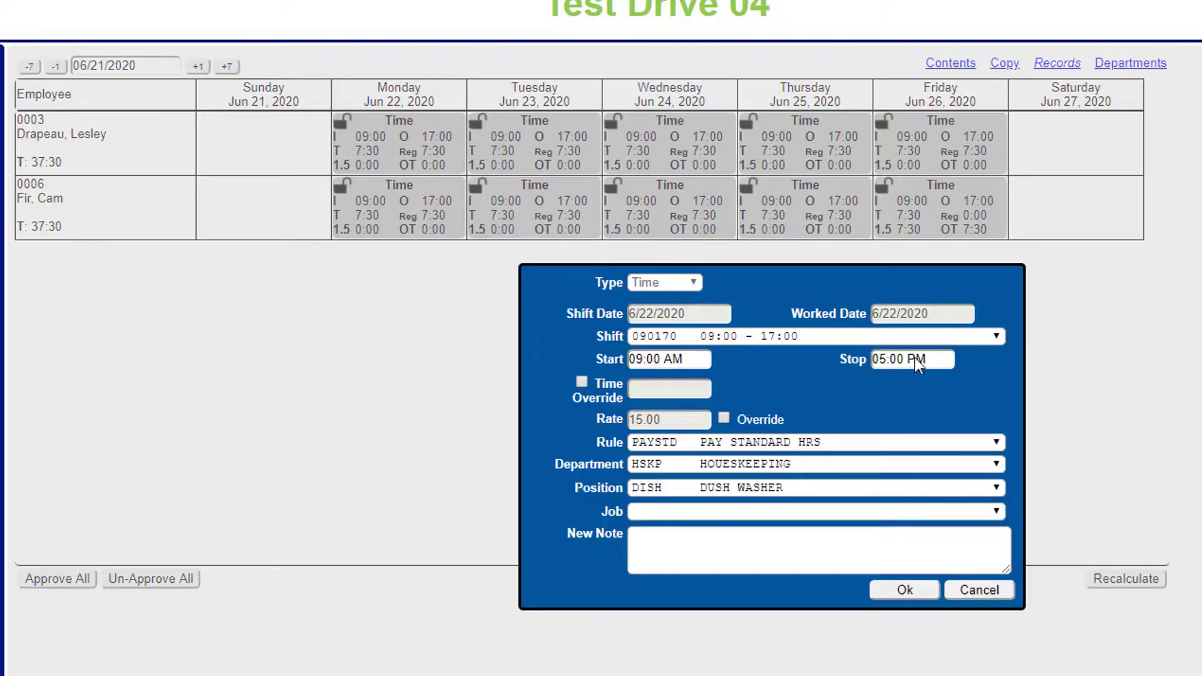
left_click(895, 362)
key("BackSpace")
type("3")
left_click(902, 589)
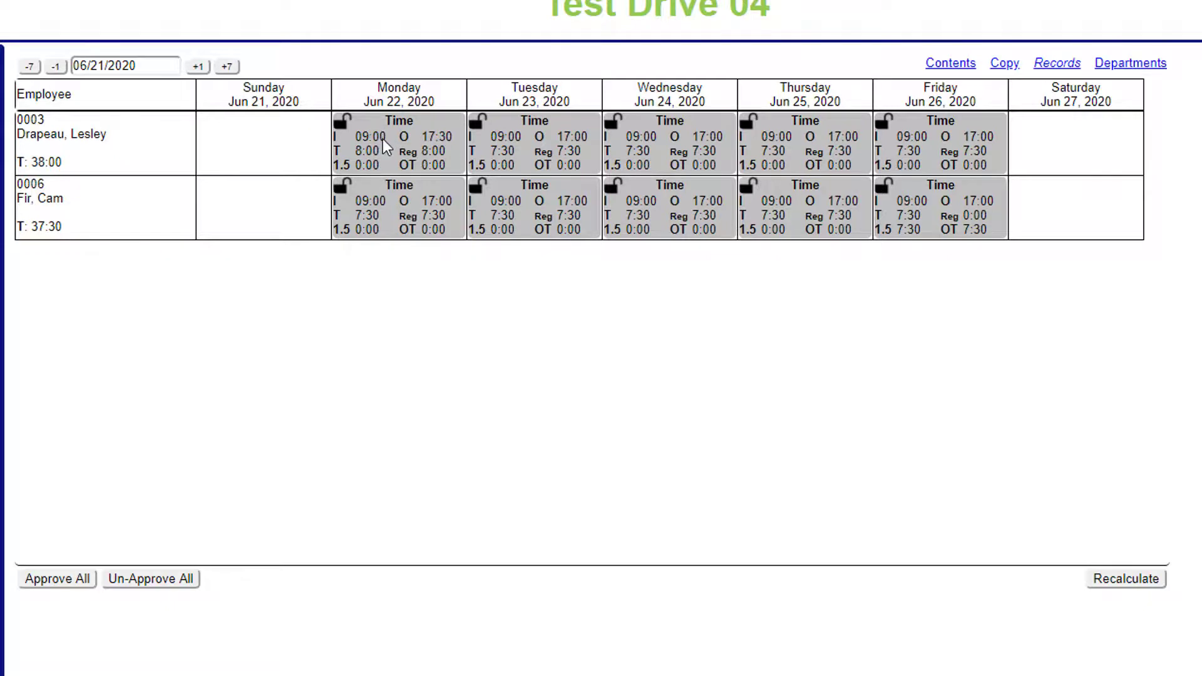
Set the stop time of the first employee's Wednesday, June 24 time record to 05:30 PM.
right_click(665, 141)
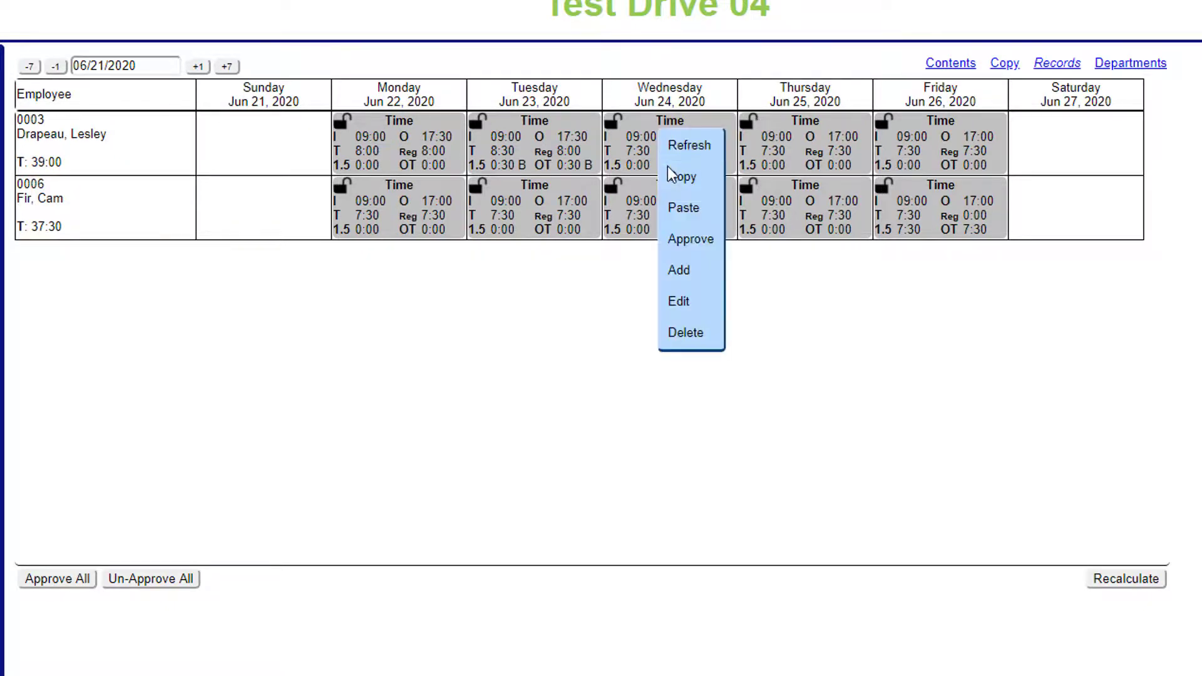
left_click(686, 302)
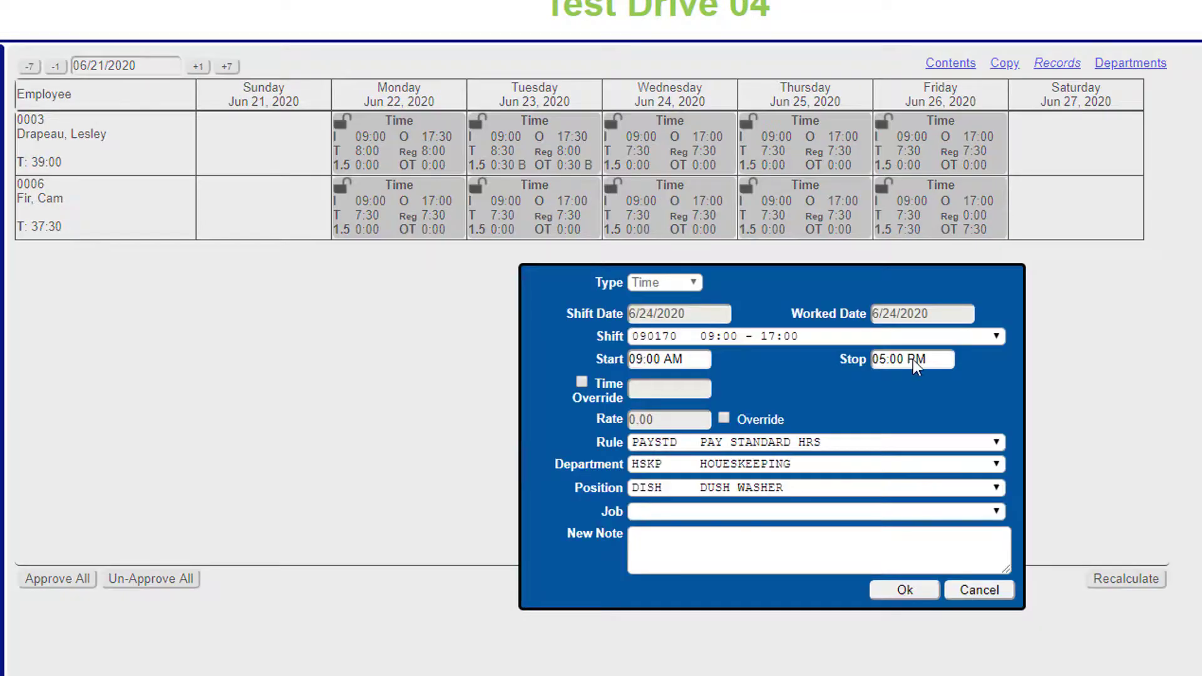
type("3")
left_click(901, 595)
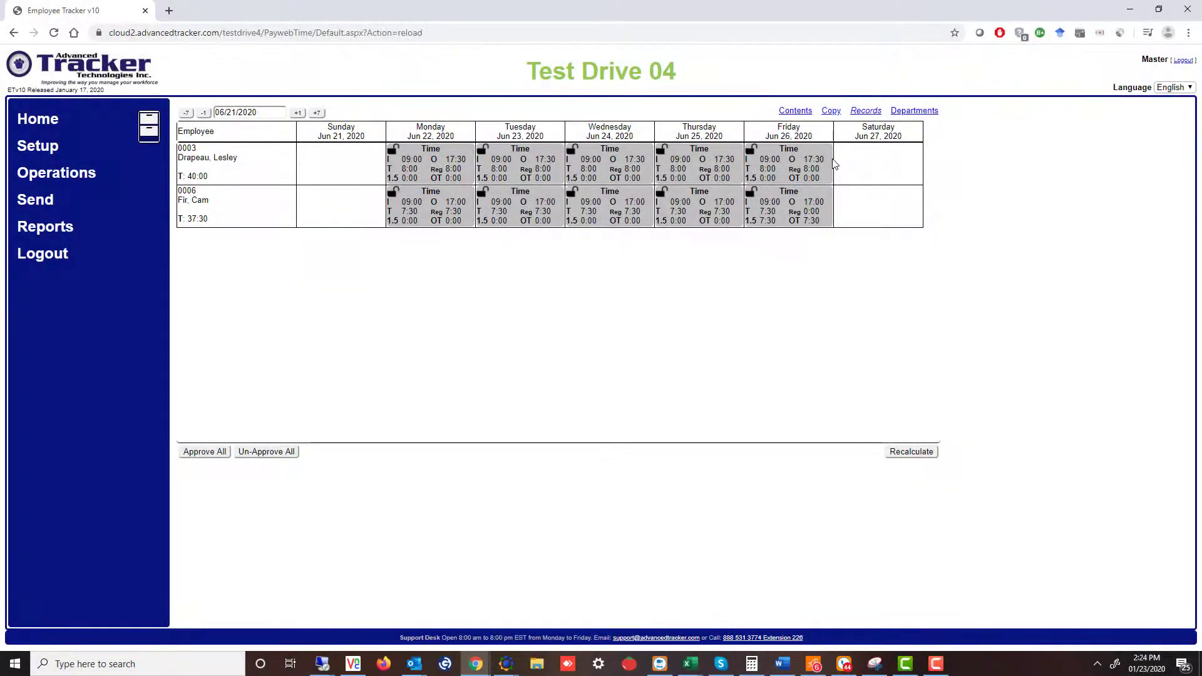
Copy the Time records of the week from 06/21/2020 to destination 06/28/2020, using Overwrite and repeating for 52 weeks.
left_click(832, 110)
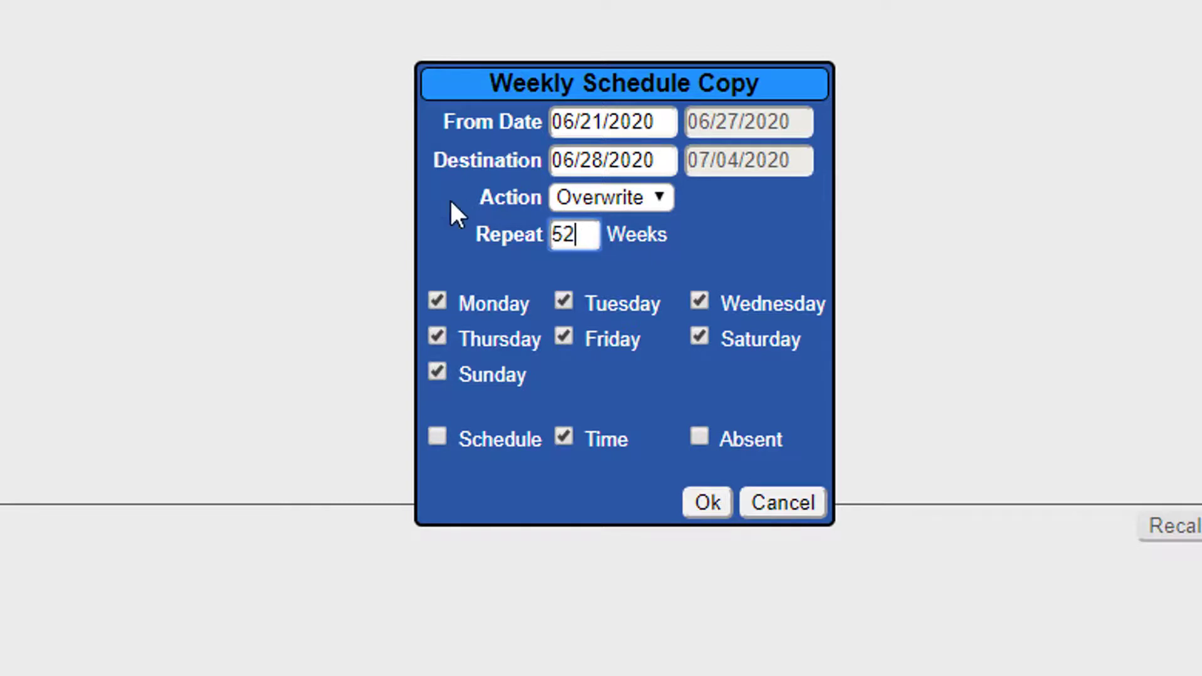
left_click(657, 198)
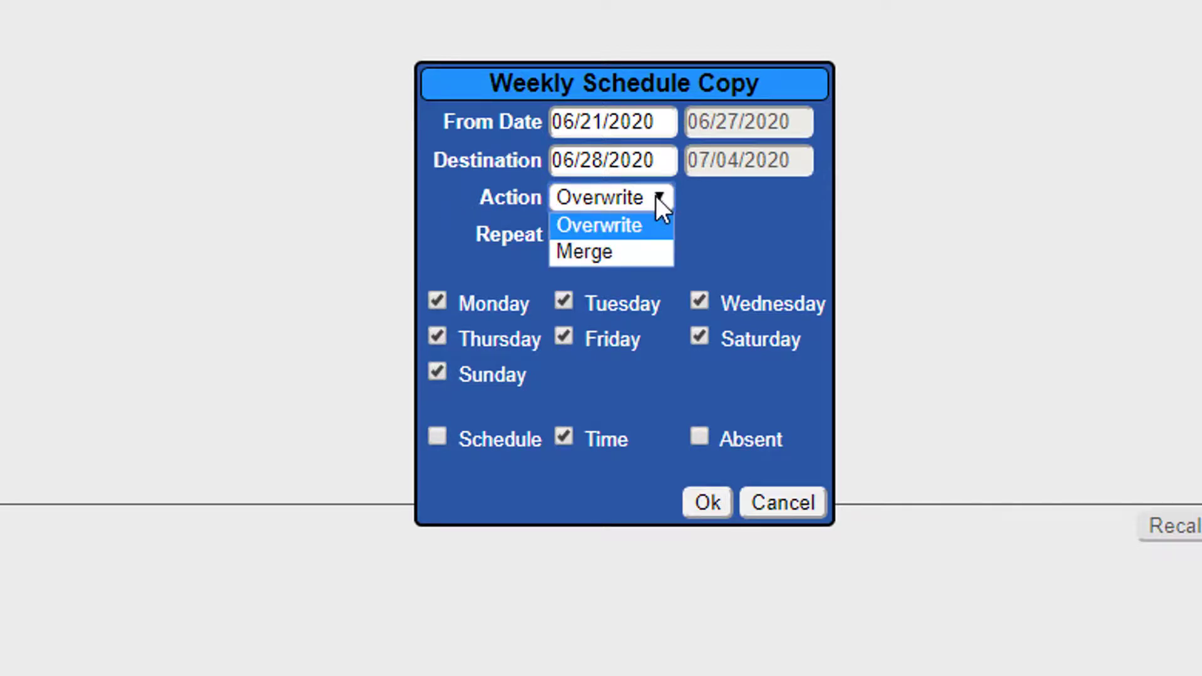
left_click(613, 226)
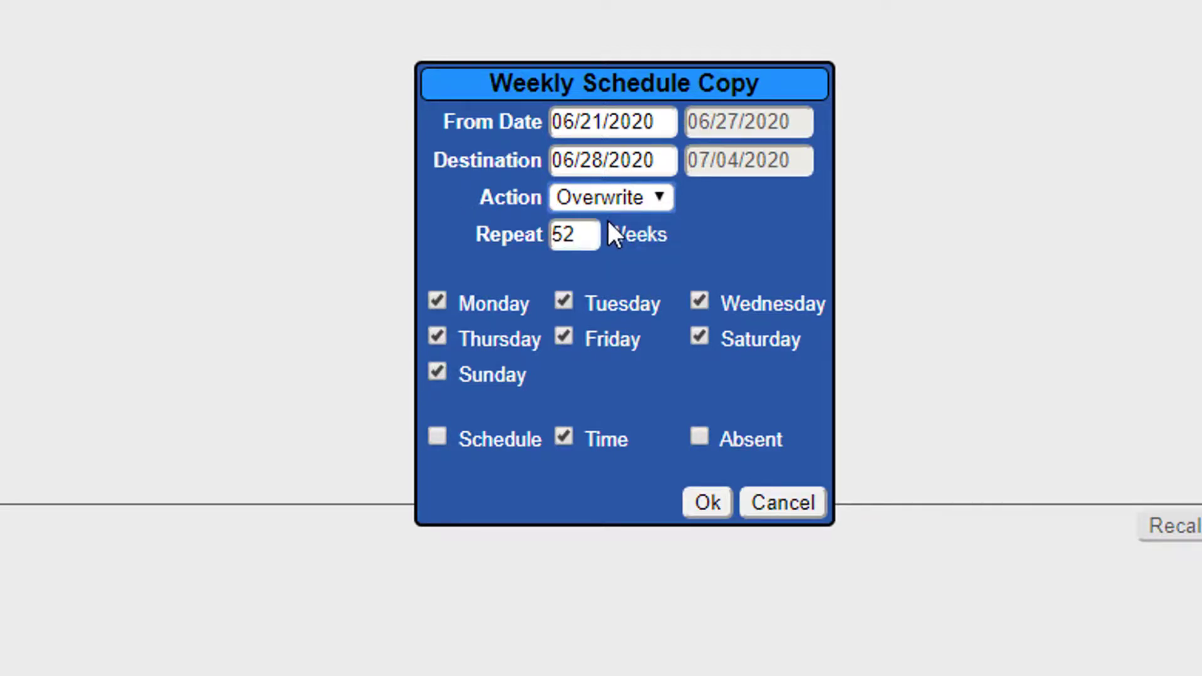
left_click(706, 504)
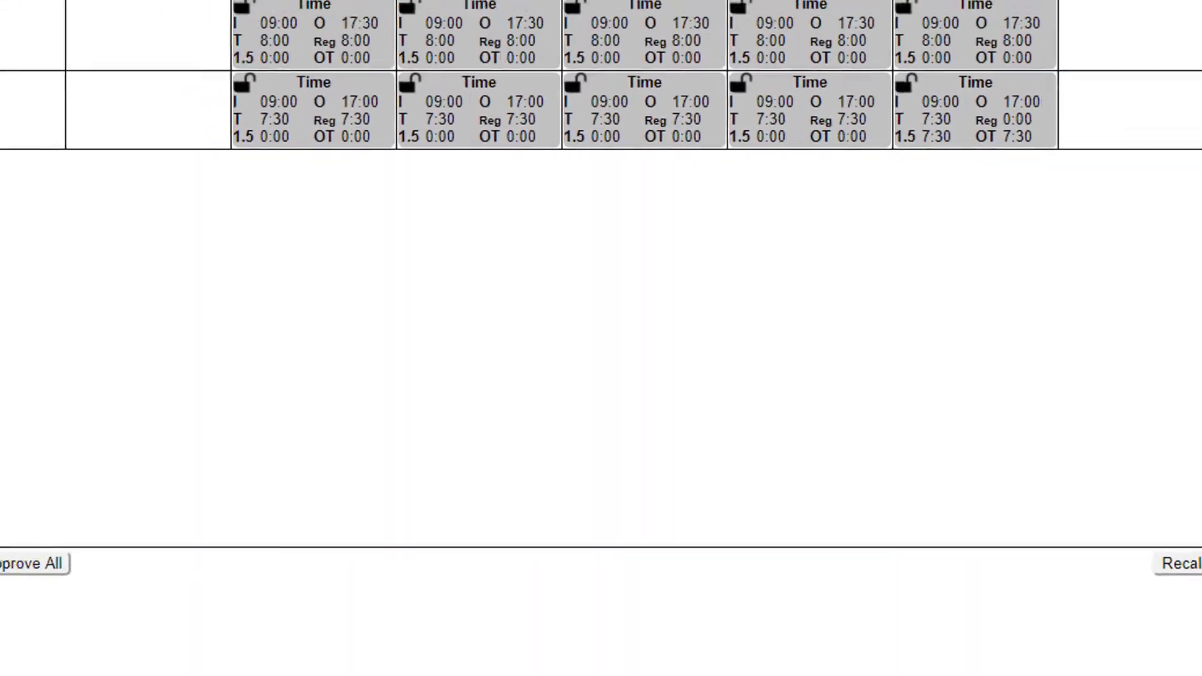